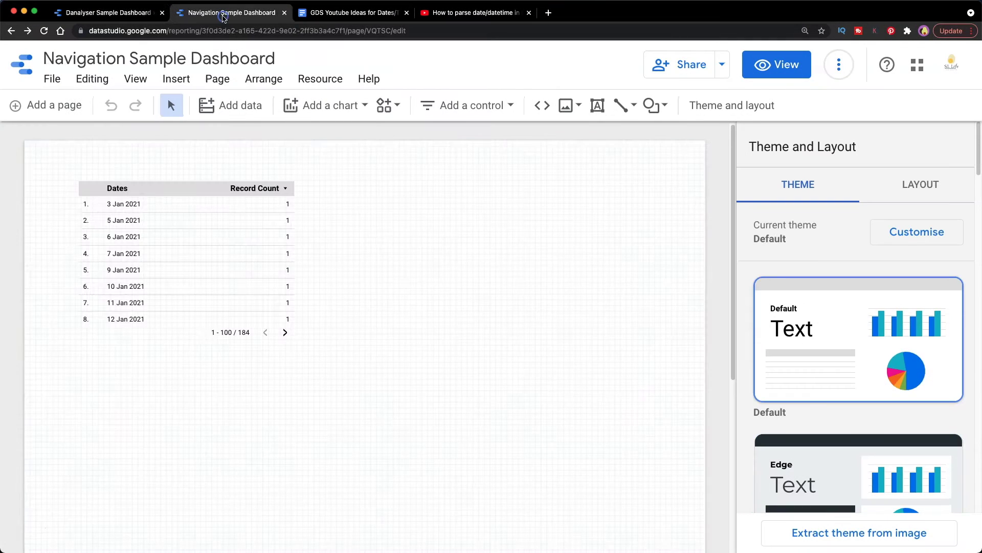
On the Dates and Record Count table's data source, save a 'Current Date' field with formula CURRENT_DATE("+08")
left_click(241, 237)
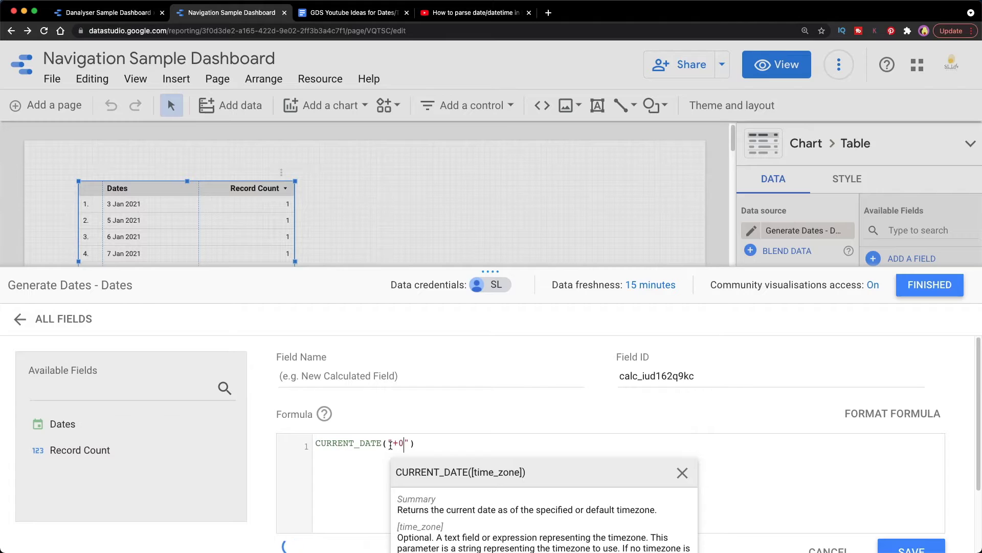
type("8")
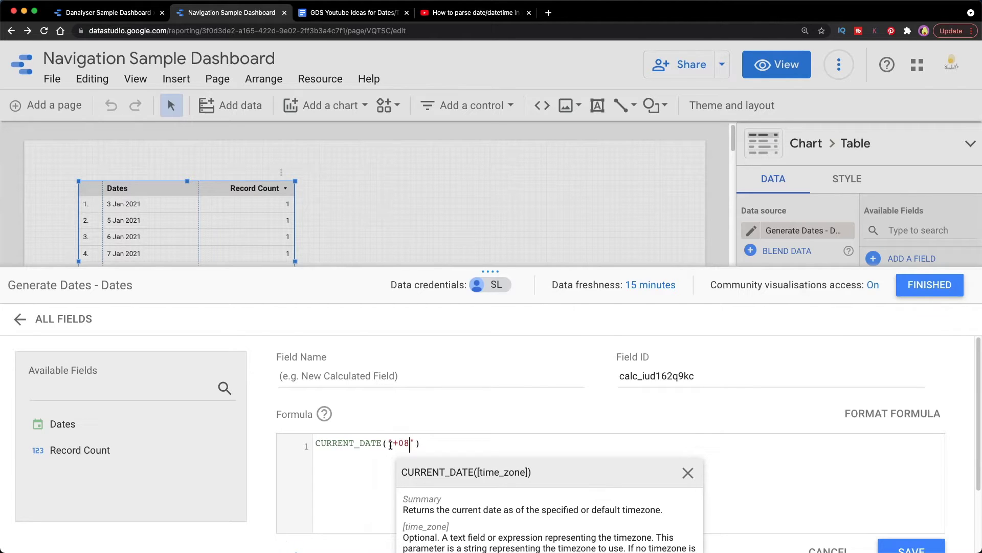
left_click_drag(415, 444, 386, 443)
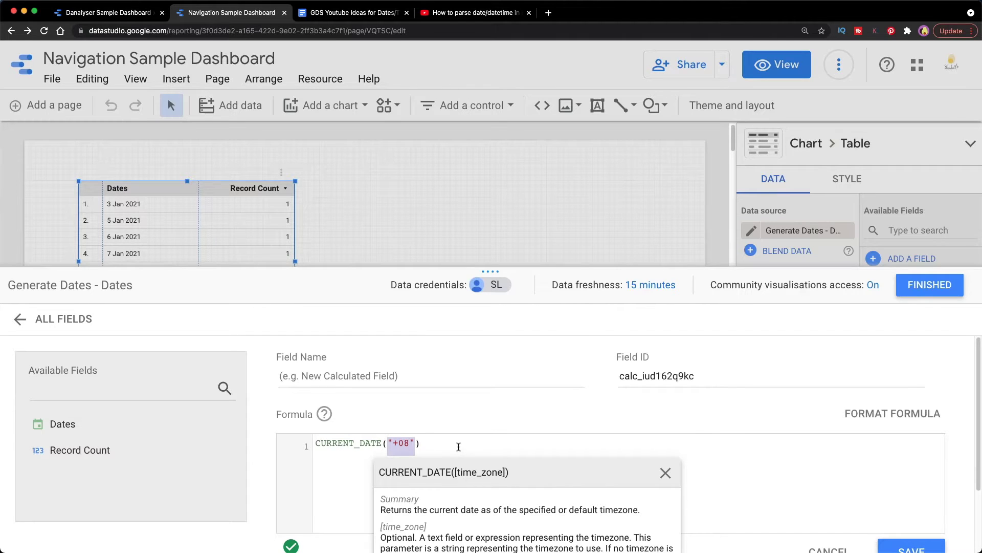
left_click(458, 447)
left_click(389, 375)
type("Current Date")
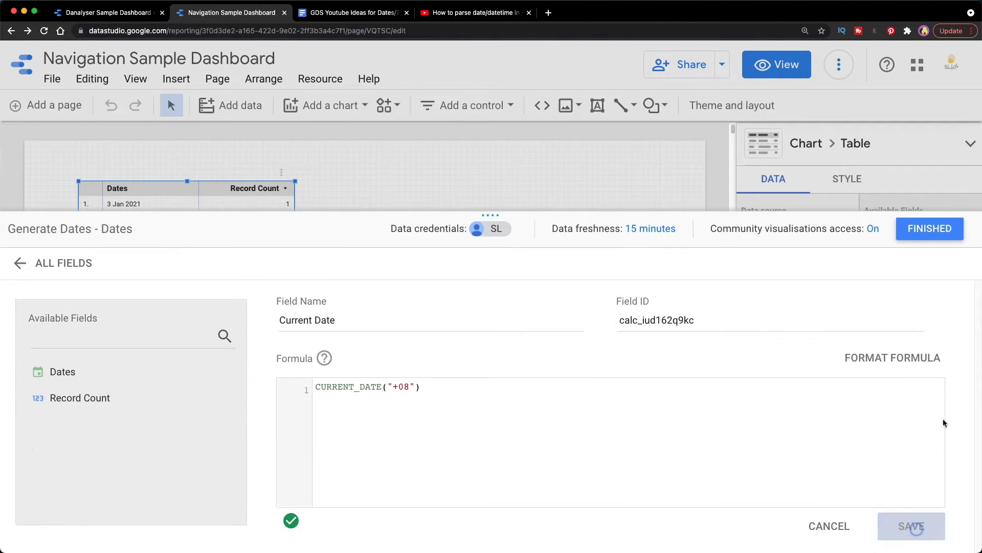
left_click(910, 526)
Add an enlarged Record Count scorecard to the right of the dates table
left_click(928, 229)
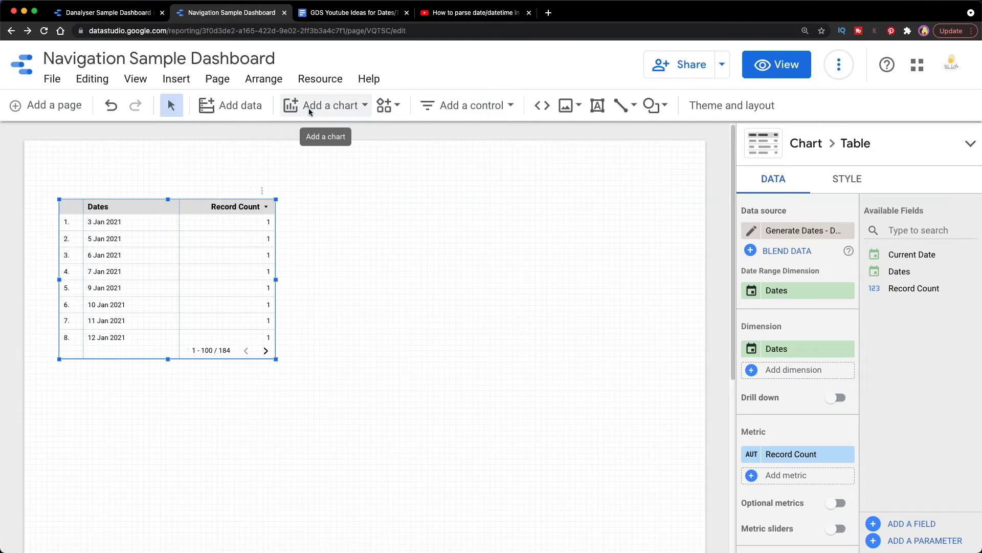
left_click(308, 108)
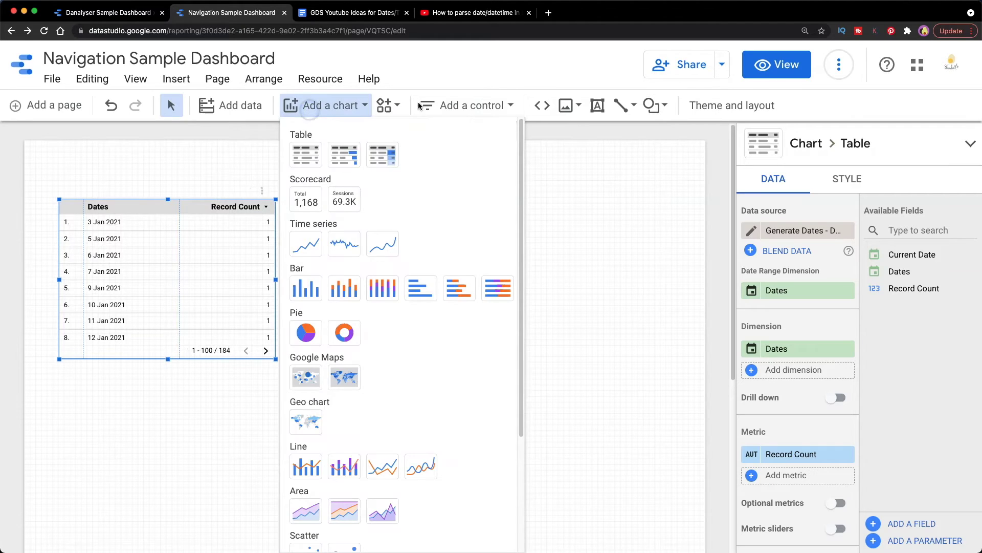
left_click(307, 203)
left_click(349, 217)
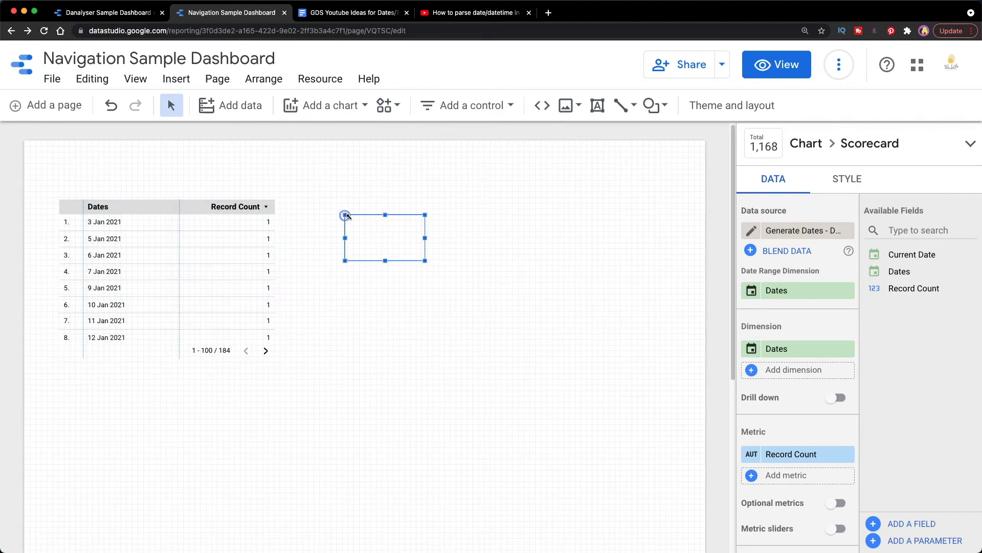
left_click_drag(427, 262, 494, 289)
Set the scorecard's label font size to 48px
left_click(855, 179)
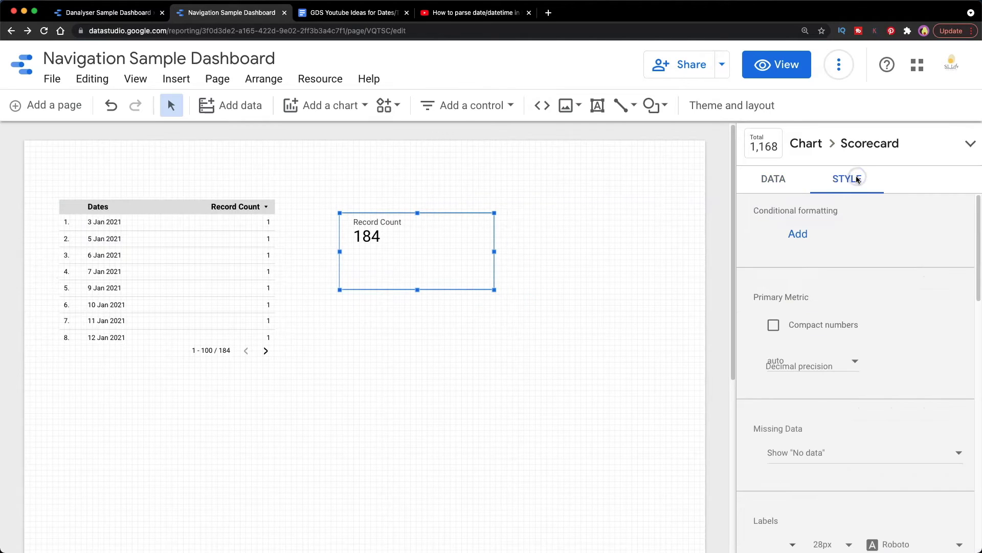
scroll(868, 338, "down", 3)
left_click(836, 336)
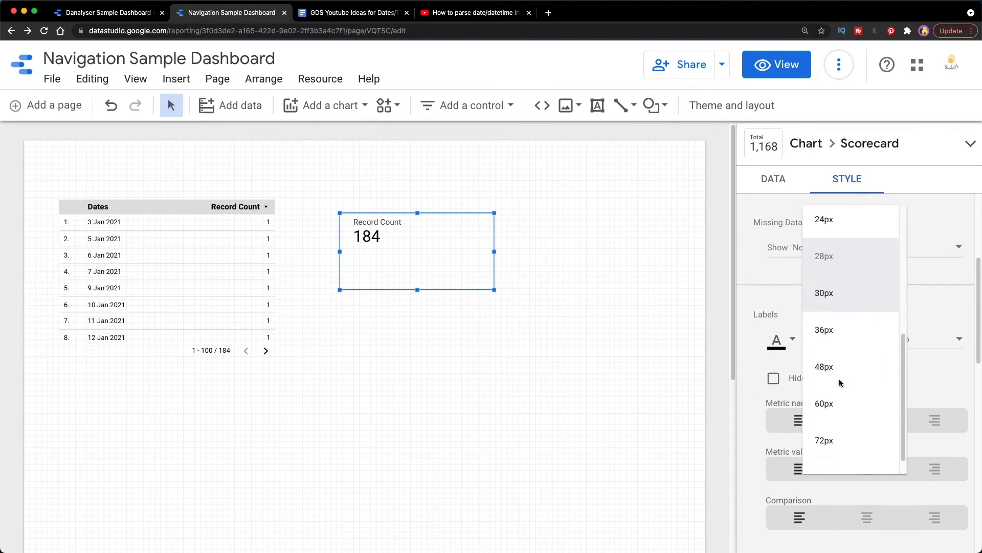
left_click(855, 375)
left_click(307, 237)
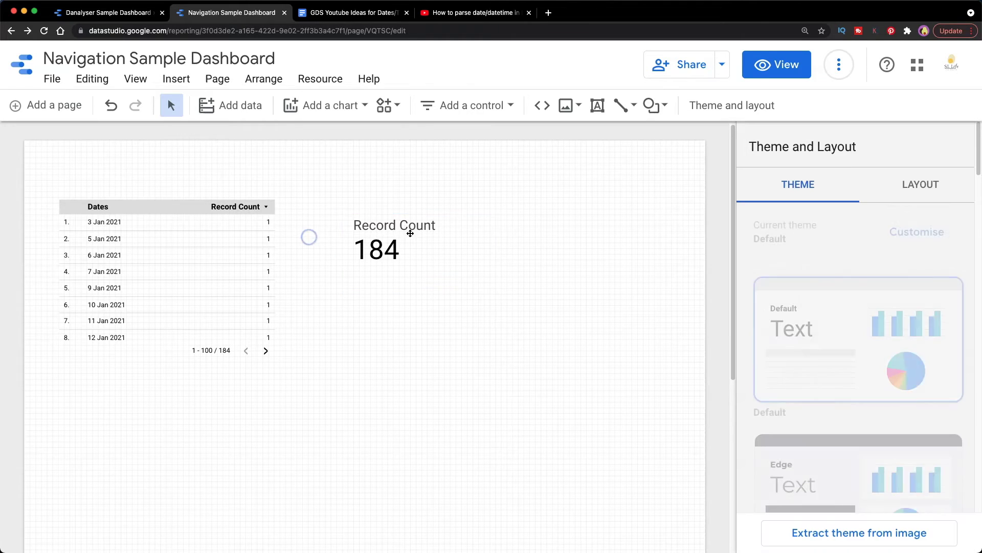
left_click(407, 235)
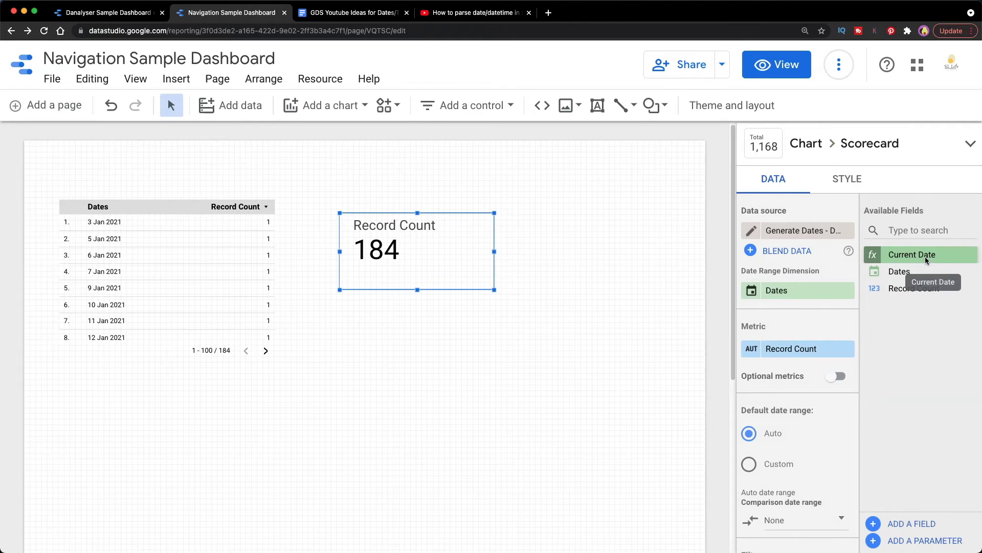
Replace the scorecard's Record Count metric with the Current Date field
left_click_drag(925, 258, 803, 349)
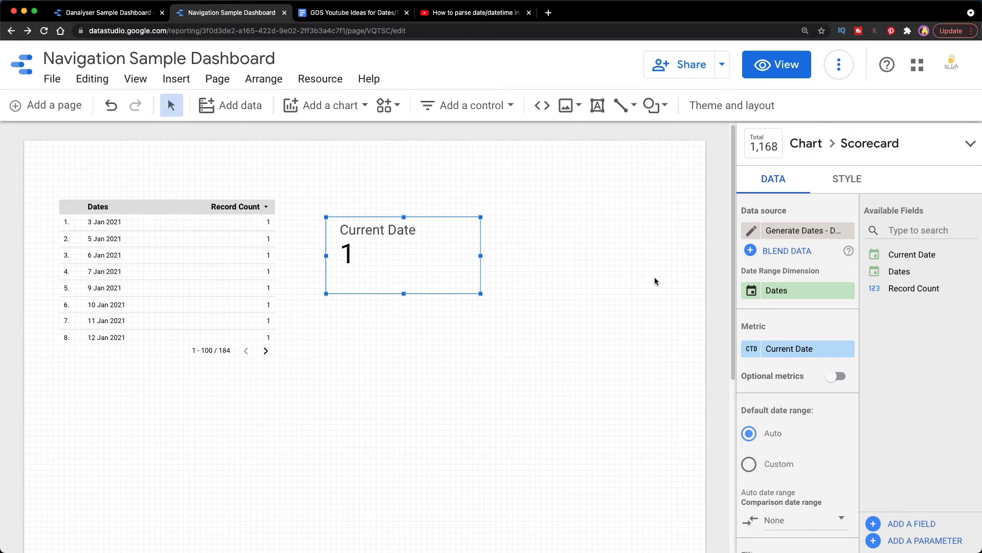
Wrap the Current Date formula in MAX, giving MAX(CURRENT_DATE("+08")), and save it
left_click(876, 256)
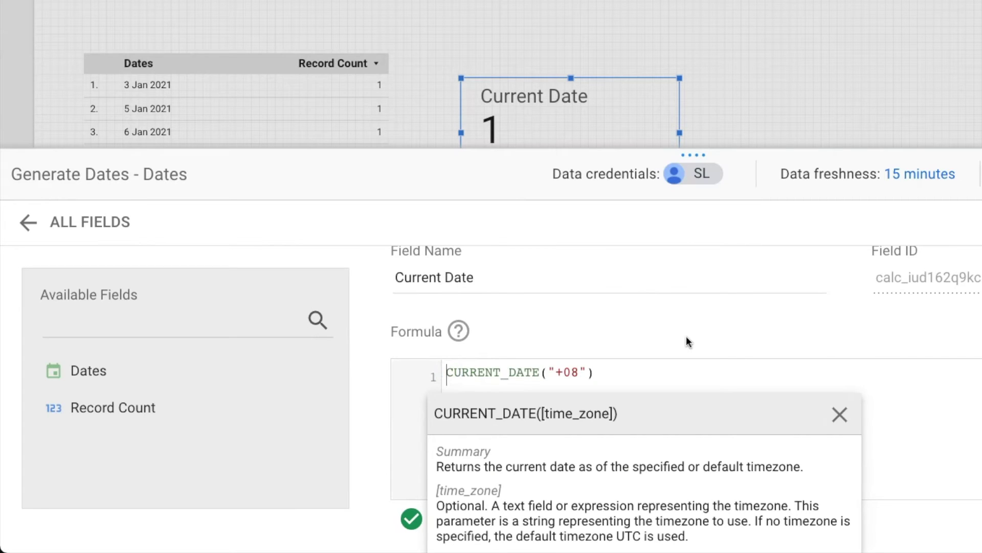
type("MAX(CURRENT_DATE(\"+08")
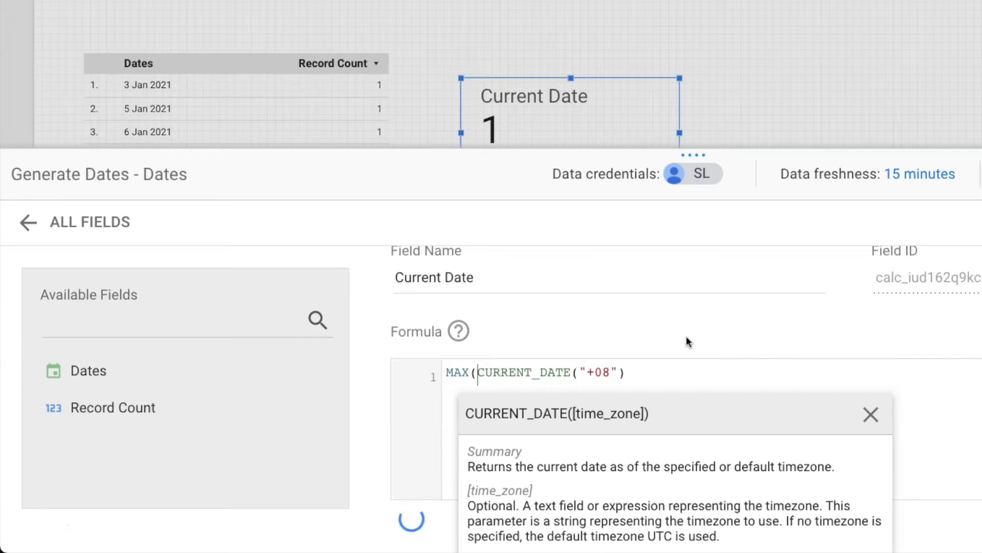
key("End")
type(")")
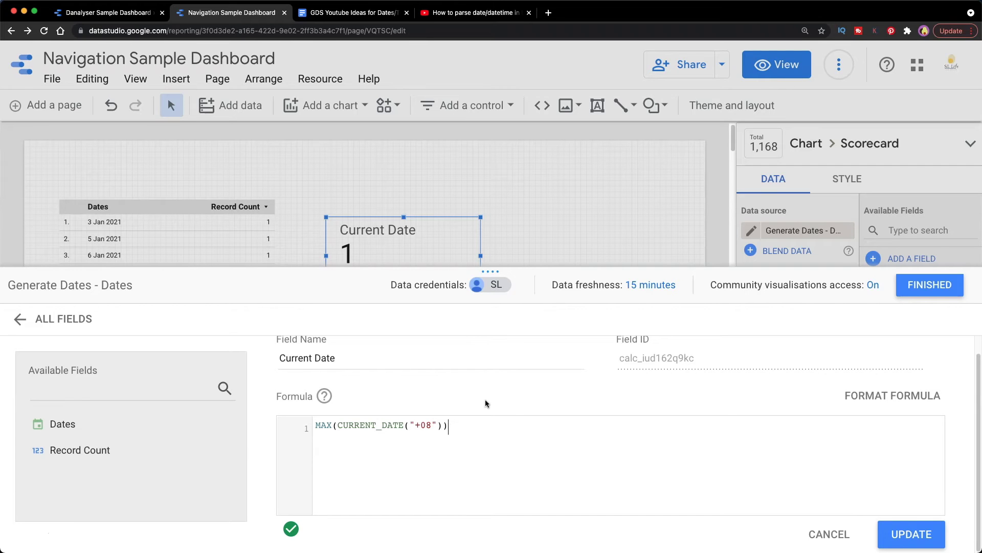
left_click(911, 534)
left_click(938, 285)
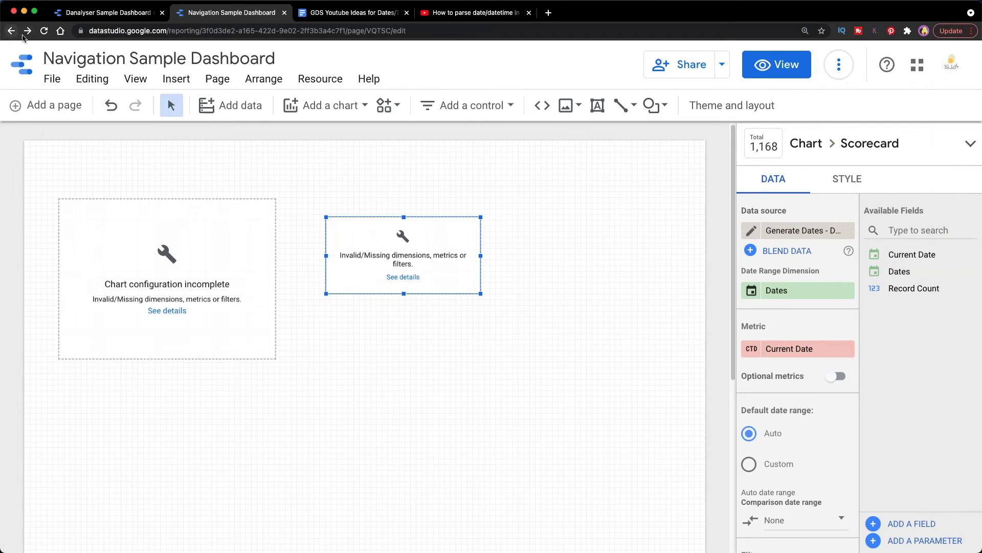
Reload the report and select the scorecard now showing 3 Jul 2021
left_click(41, 35)
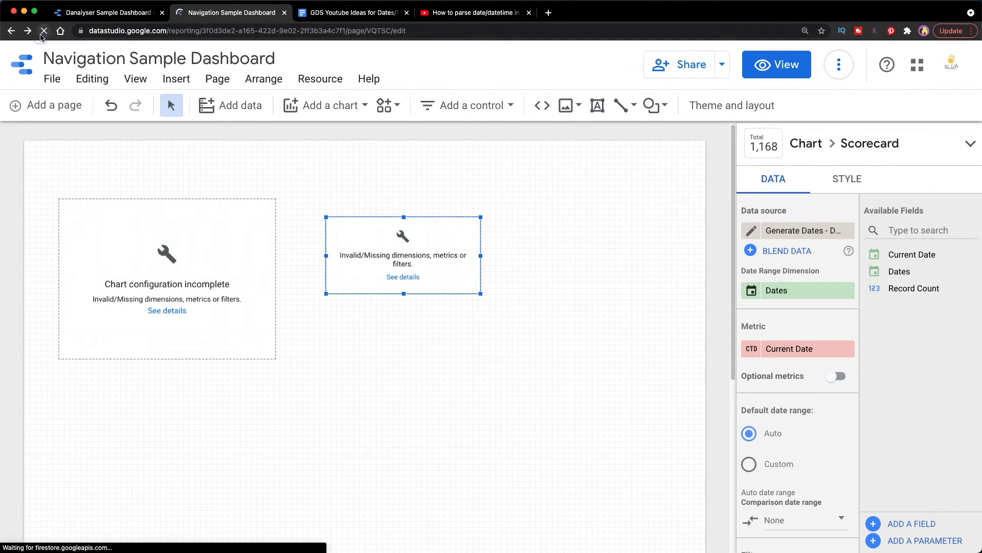
left_click(427, 255)
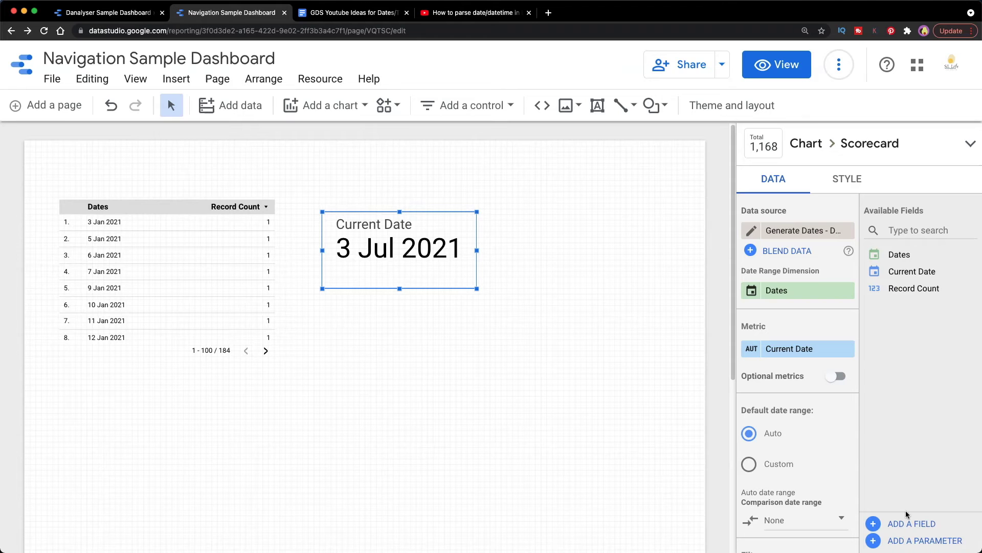
Name a new field 'Custom Title' and start its formula with CONCAT("Total Sales As Of "
left_click(910, 523)
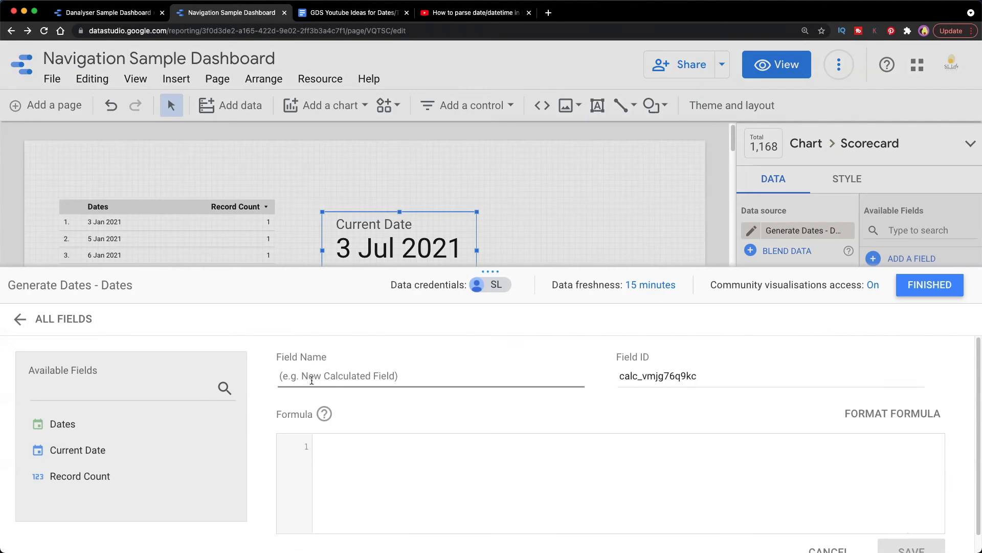
type("Customed Title")
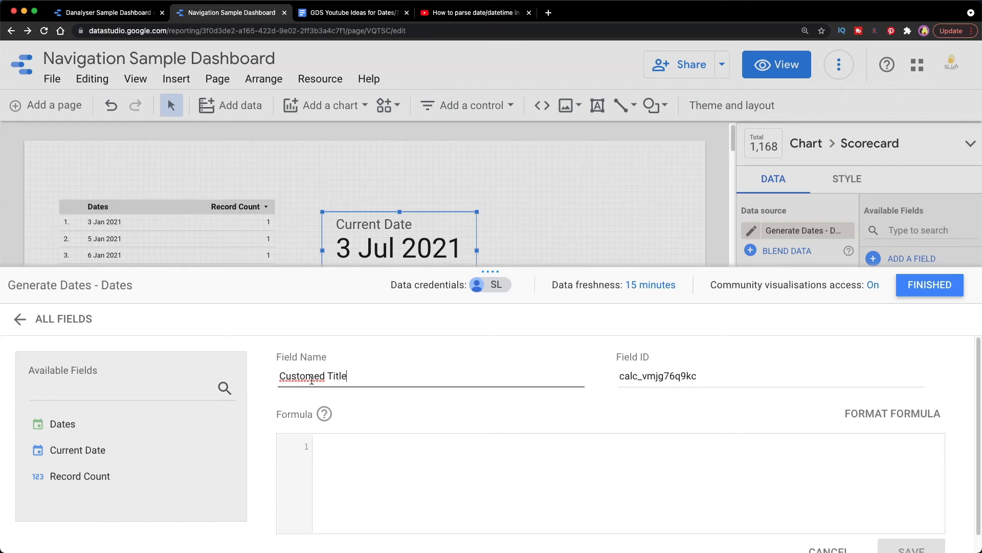
key("BackSpace")
key("BackSpace")
left_click(385, 473)
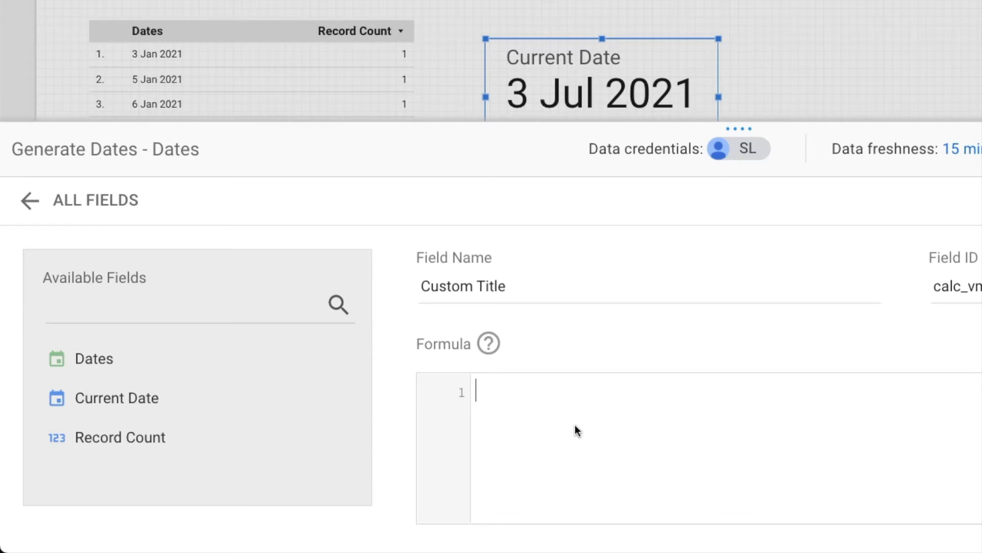
type("CONCAT(")
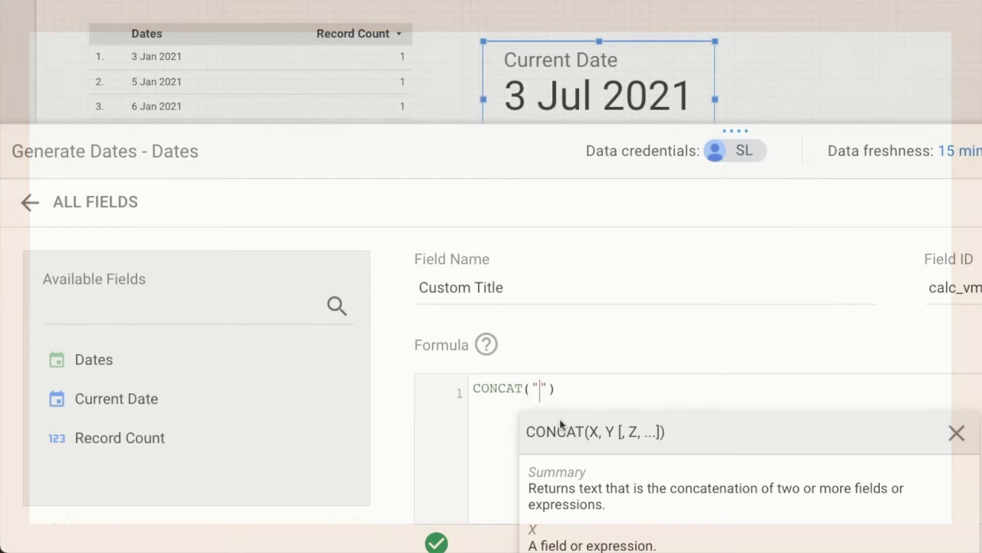
type("Total Sales ")
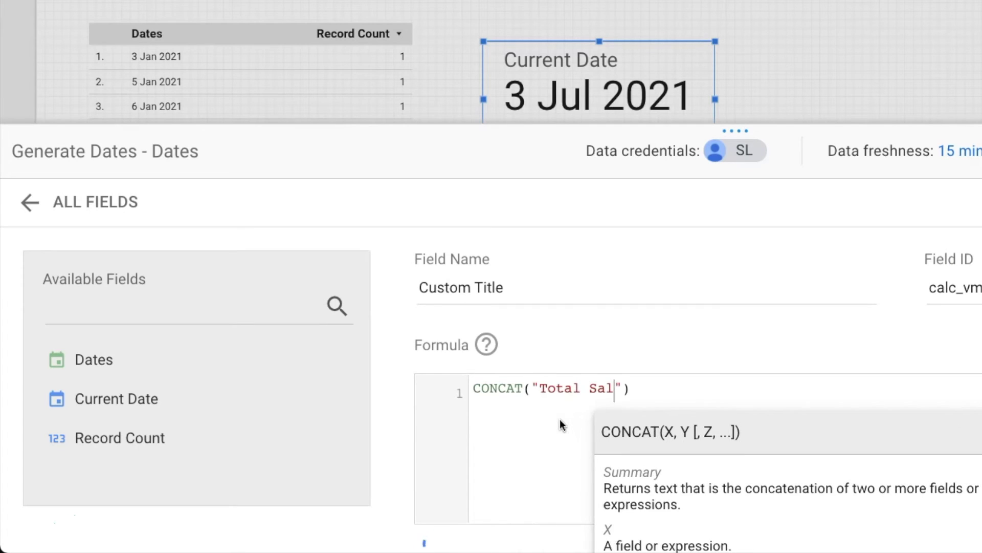
type("a")
key("BackSpace")
type("As Of")
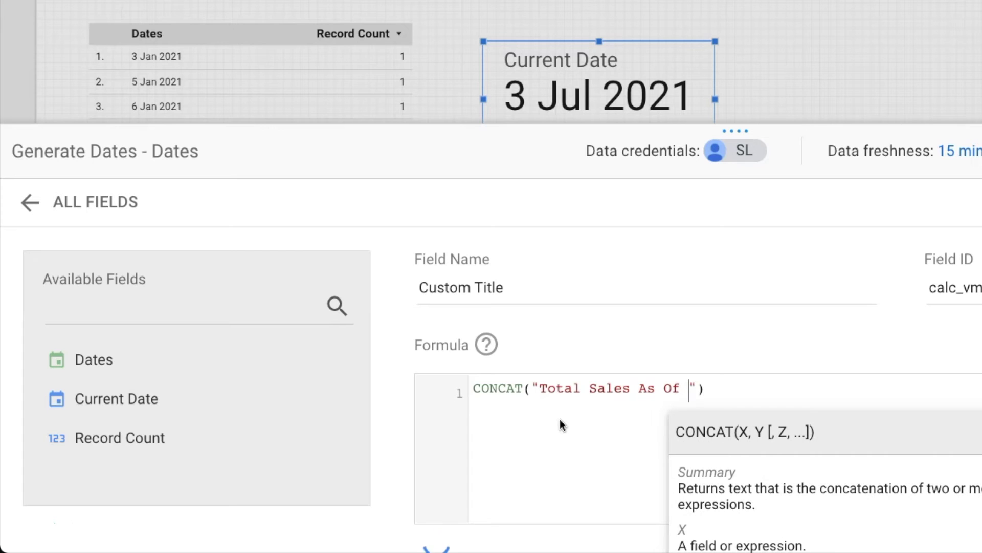
Append the Current Date field and a tick string to the CONCAT formula, then save
key("Right")
type(",")
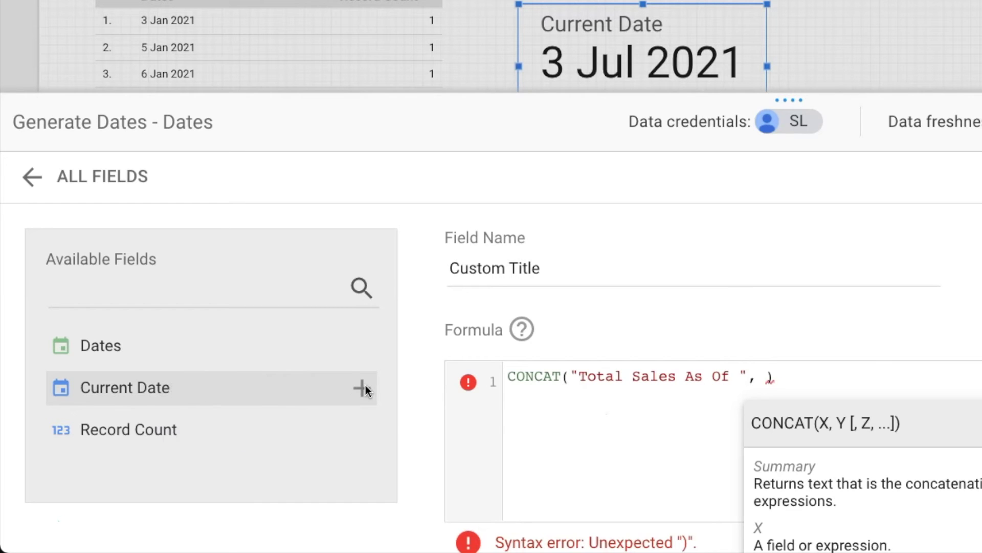
left_click(362, 388)
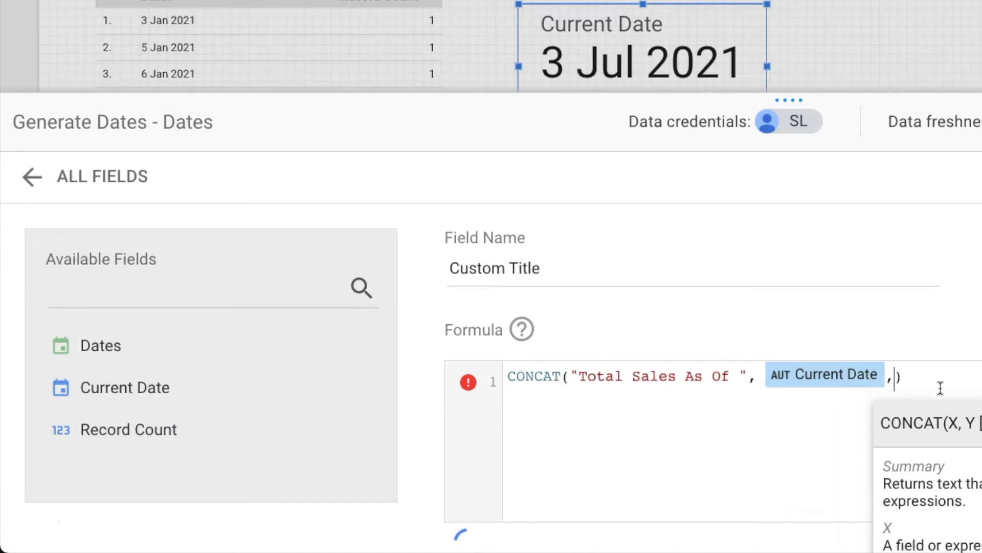
type(", \"✓")
type("\"/")
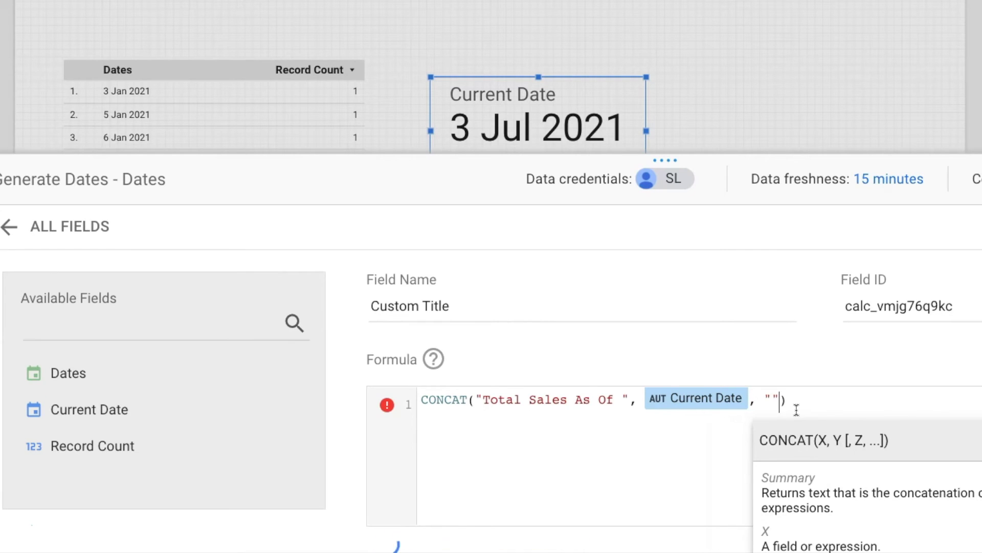
type("√")
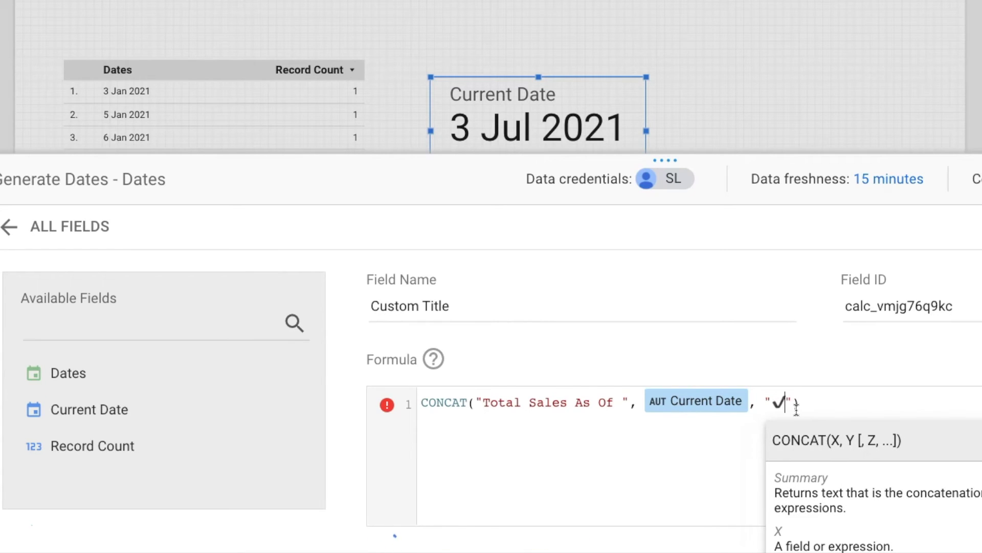
key("Right")
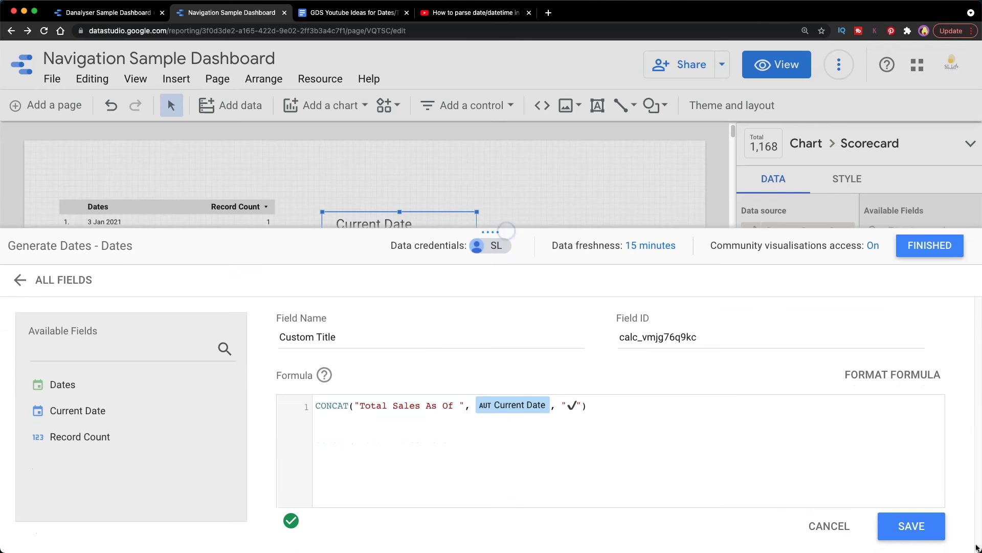
left_click(911, 526)
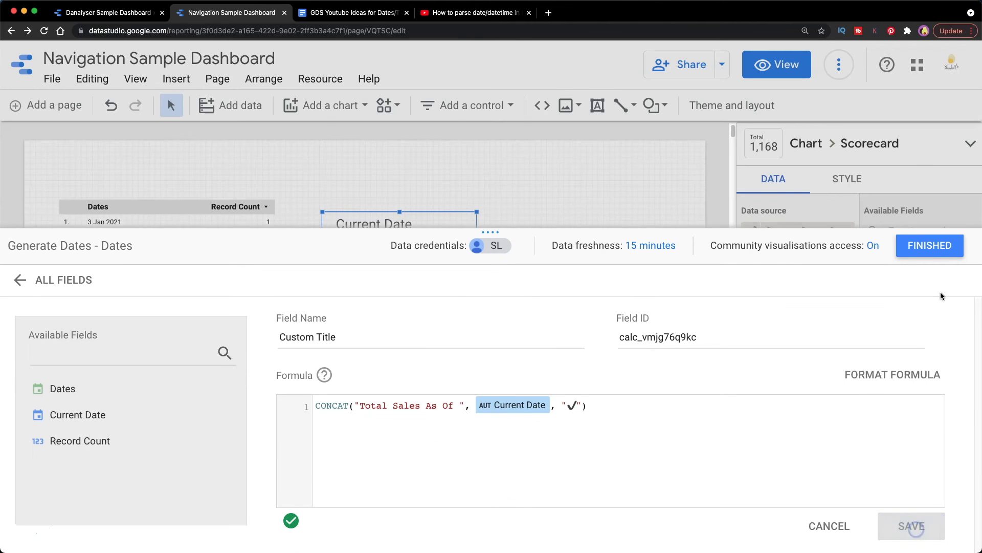
left_click(930, 246)
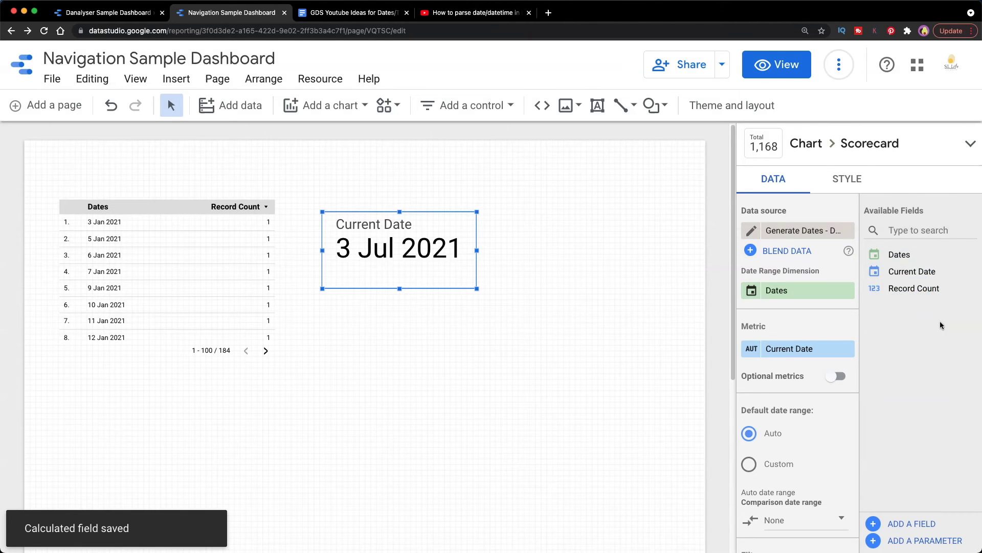
Duplicate the Current Date scorecard and make the copy show Custom Title
left_click(739, 286)
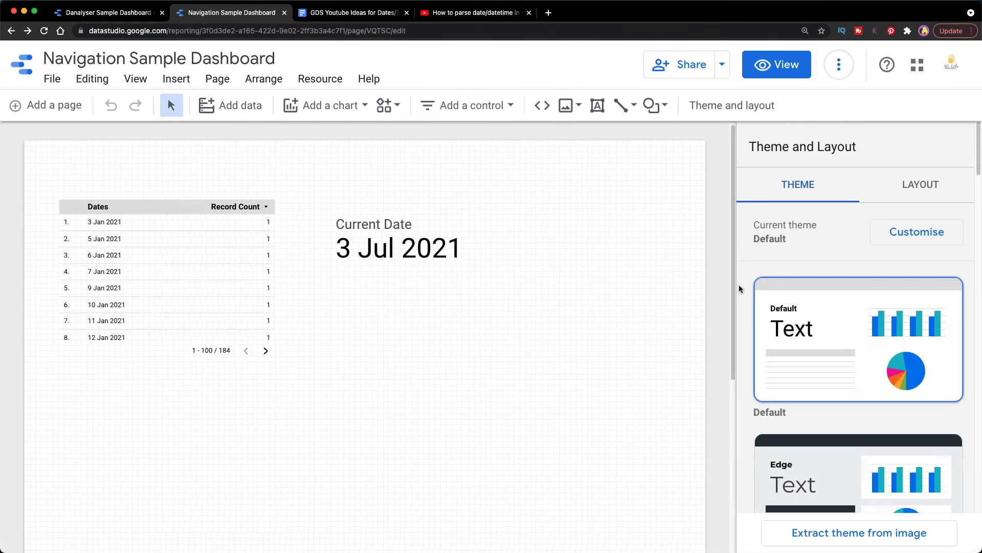
left_click(433, 265)
key("ctrl+d")
left_click_drag(420, 254, 417, 326)
left_click_drag(934, 285, 814, 348)
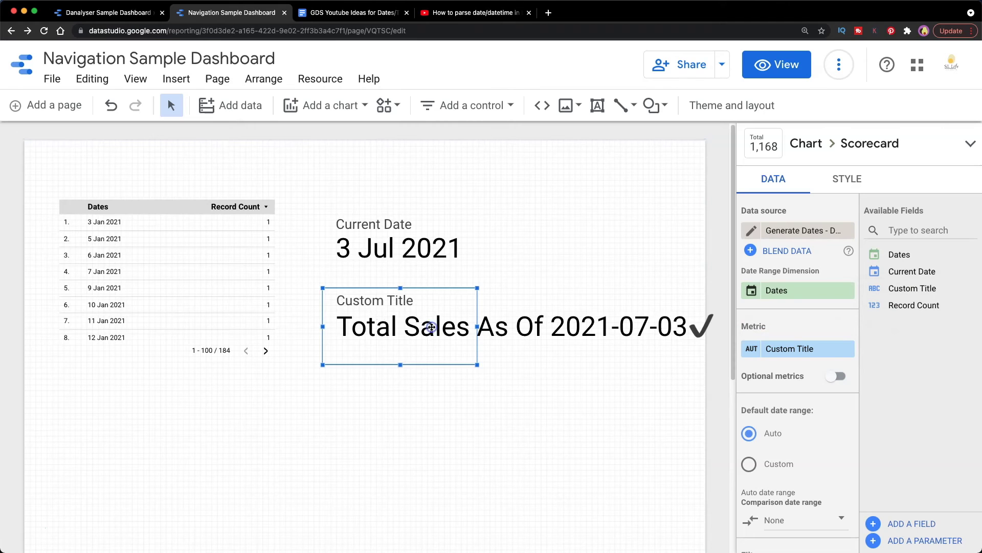
Move the title scorecard above the dates table and widen it to fit the text
left_click_drag(431, 325, 250, 190)
left_click_drag(238, 298, 235, 397)
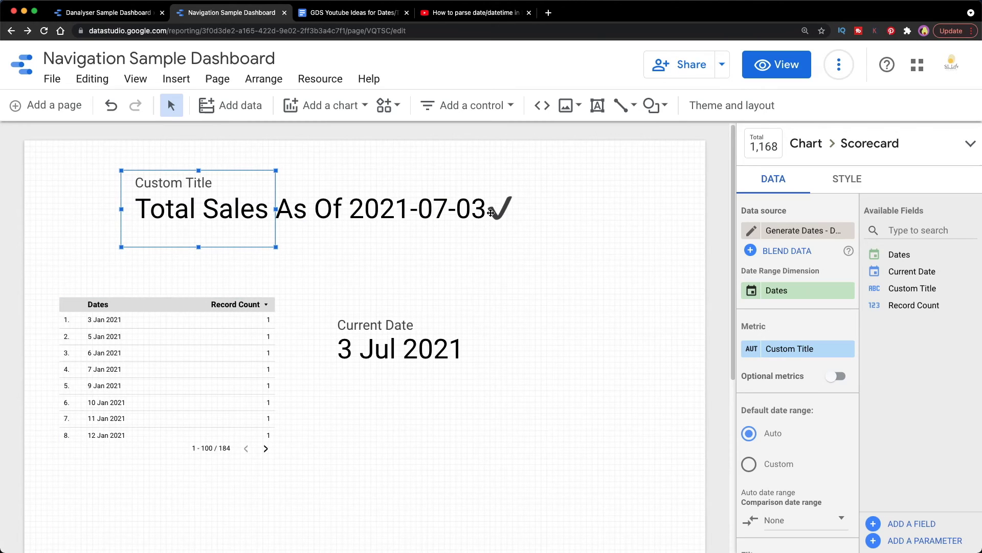
left_click_drag(160, 182, 160, 175)
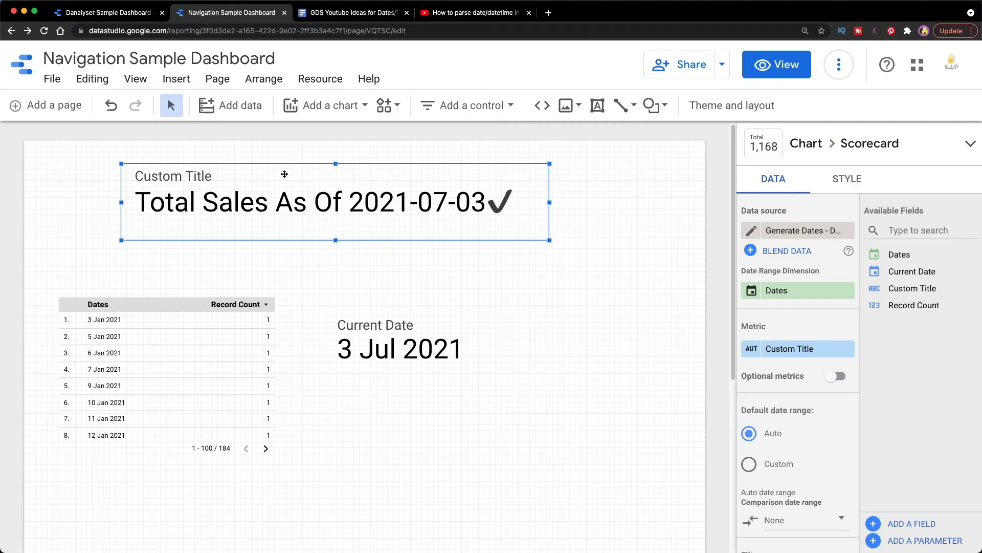
Hide the title scorecard's metric name and centre-align its value text
left_click(852, 180)
scroll(848, 272, "down", 5)
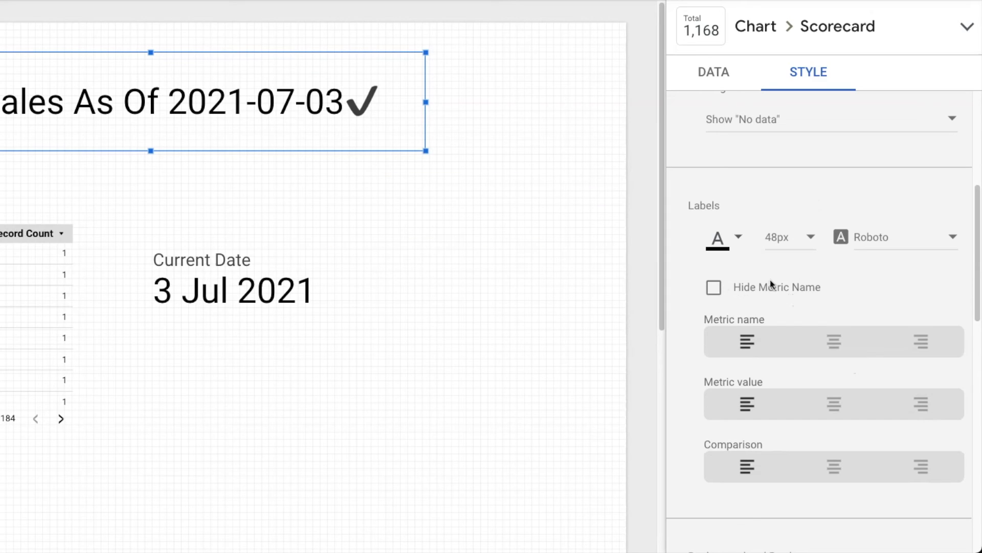
left_click(714, 288)
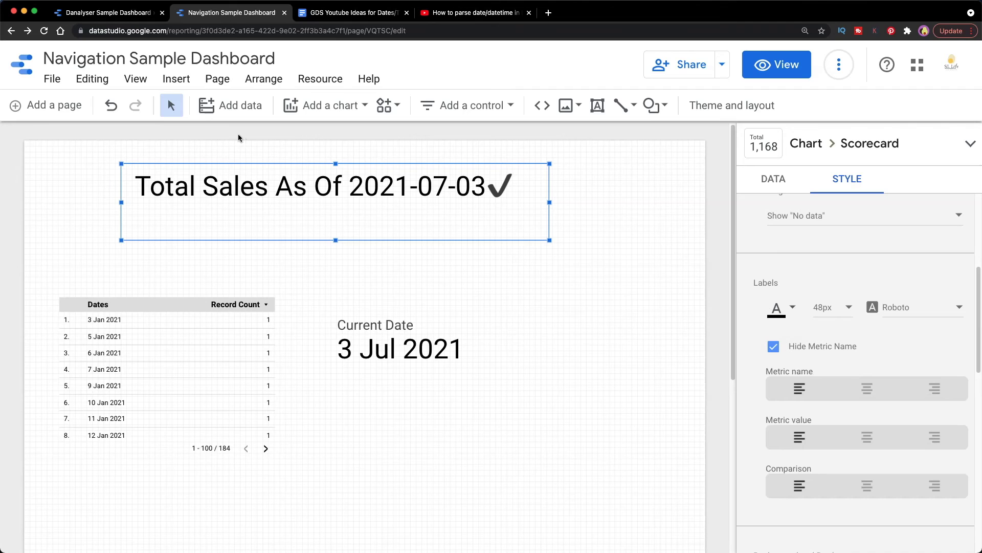
left_click_drag(319, 183, 329, 191)
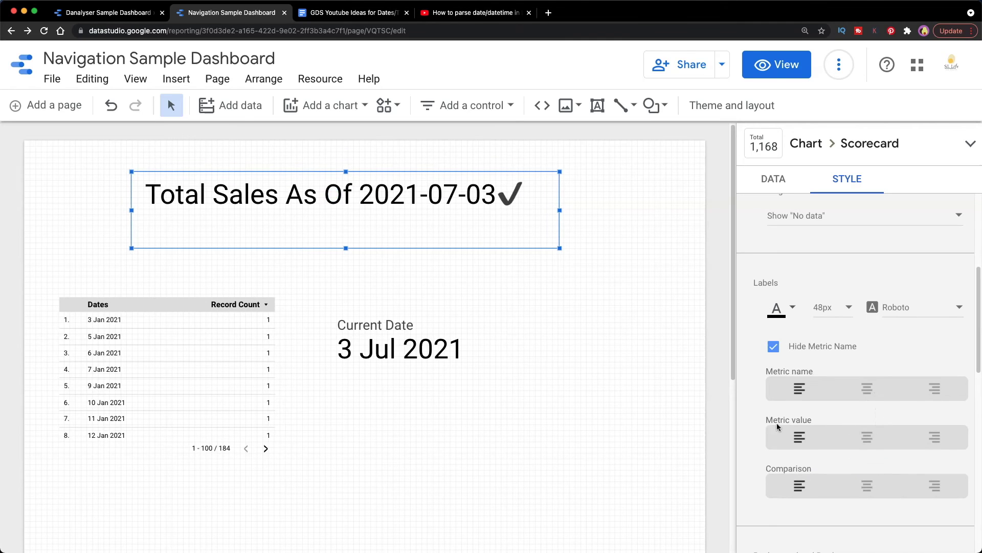
left_click(868, 438)
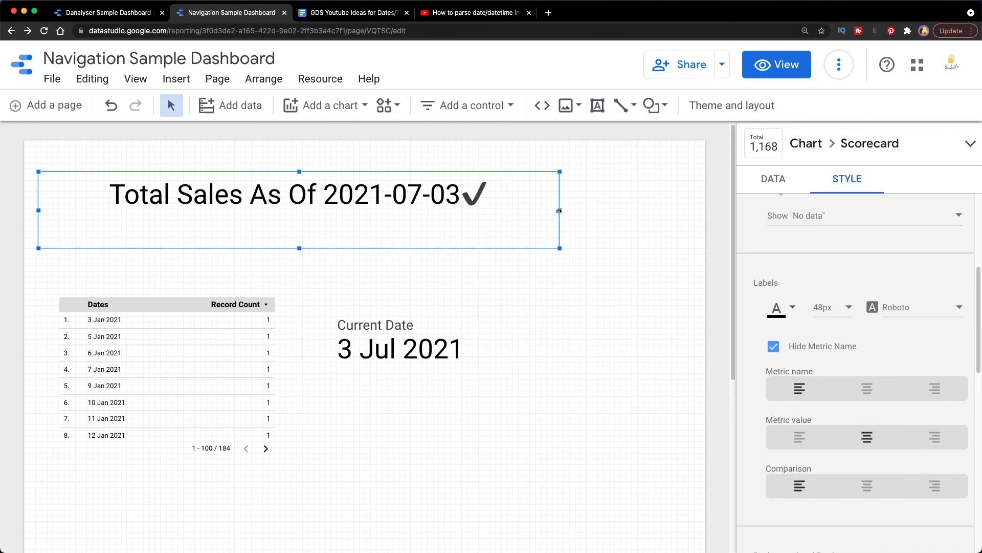
Stretch the title scorecard across the page top and trim its height to one line
left_click_drag(559, 211, 692, 207)
left_click_drag(464, 223, 464, 204)
left_click_drag(364, 230, 364, 199)
Set the title's label font to Tahoma
scroll(870, 333, "up", 1)
left_click(911, 345)
scroll(908, 393, "down", 1)
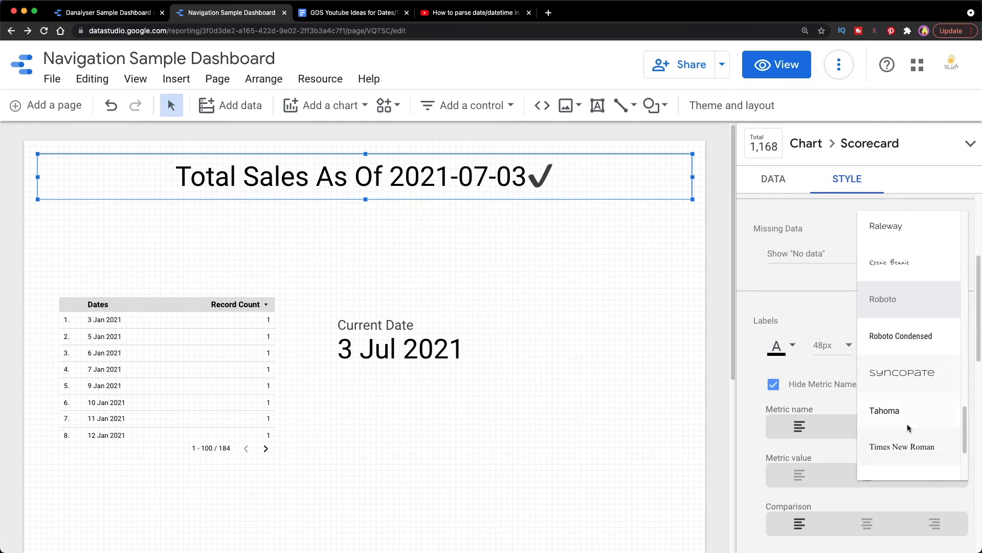
left_click(903, 413)
Give the title a dark grey background and white label text
scroll(786, 402, "down", 5)
left_click(786, 401)
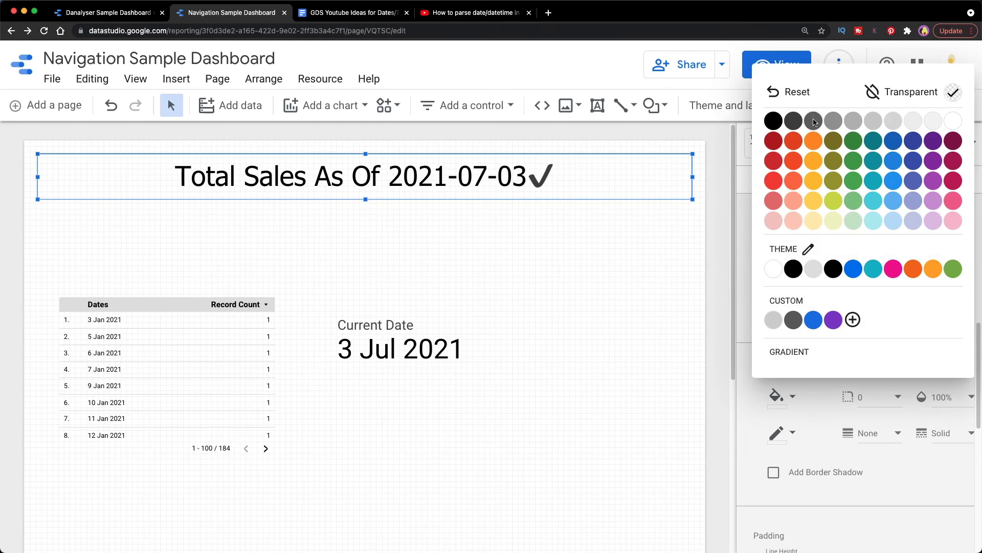
left_click(793, 121)
scroll(939, 321, "up", 5)
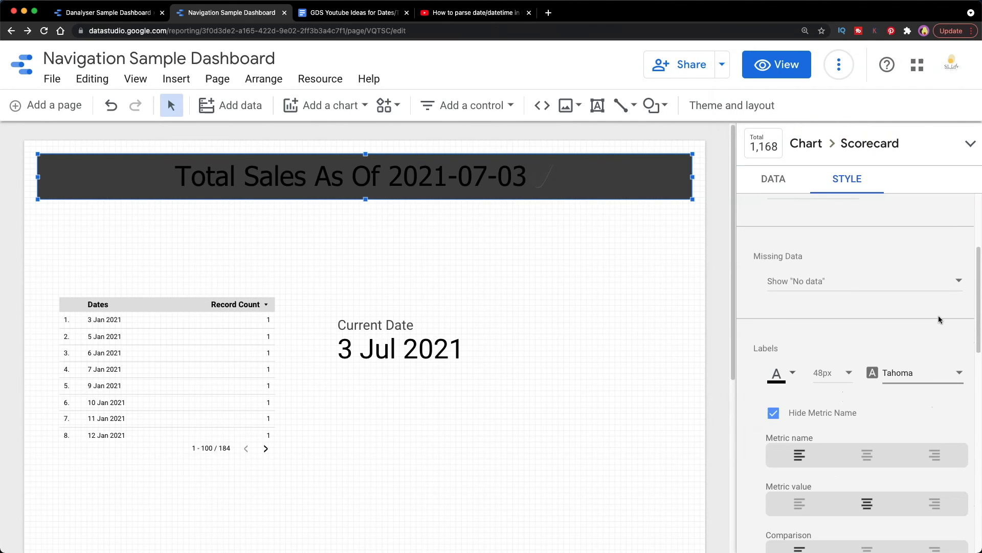
scroll(799, 383, "down", 1)
left_click(786, 372)
left_click(948, 119)
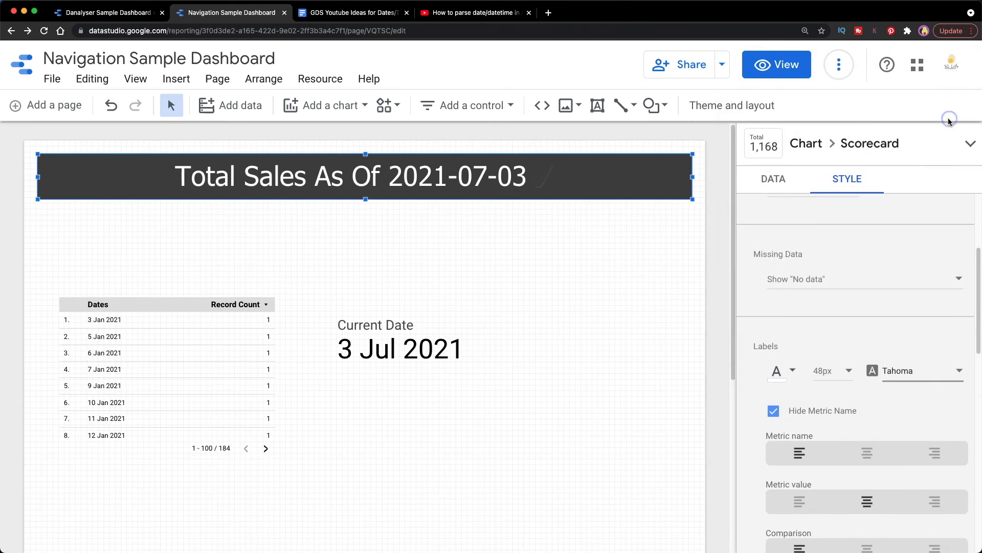
Select the dates table and Current Date scorecard together
left_click(548, 251)
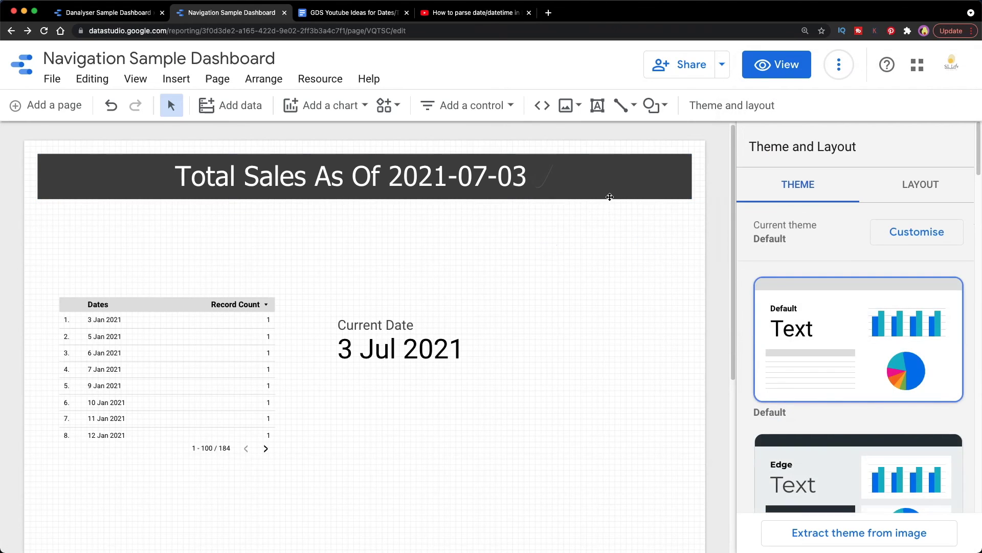
left_click(608, 198)
left_click_drag(54, 226, 566, 452)
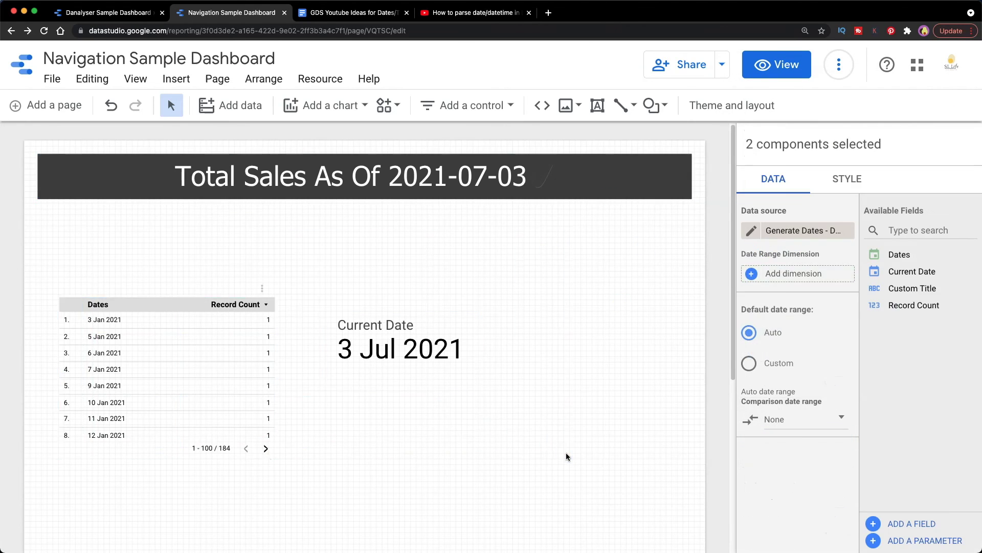
Delete the selected dates table and Current Date scorecard
key("Delete")
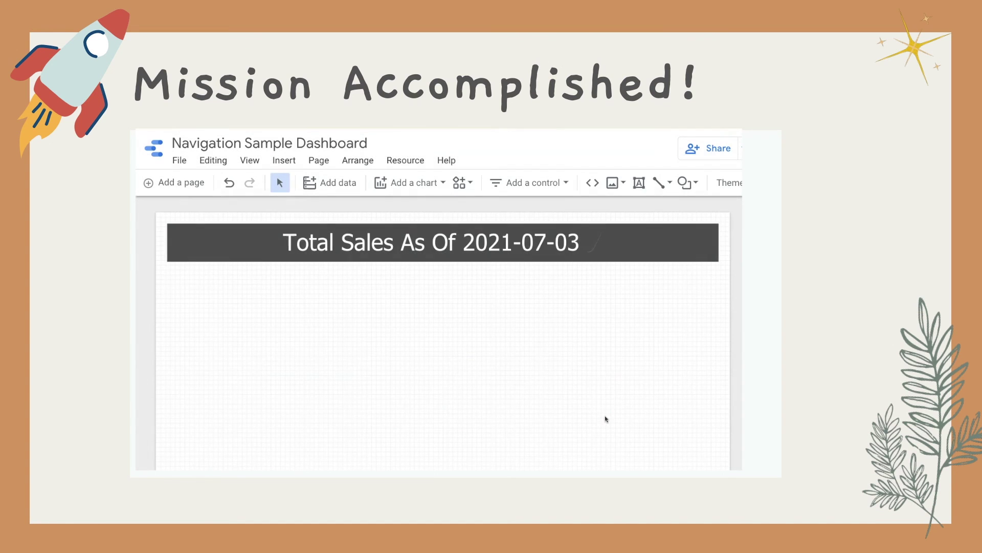